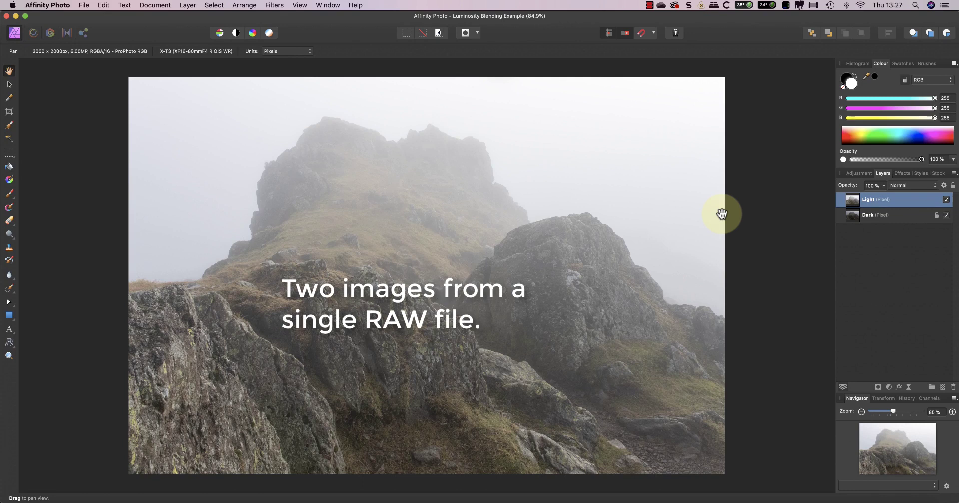
# - Compare the exposures, then in Blend Options test fading the Light layer in its own highlights
pyautogui.click(947, 200)
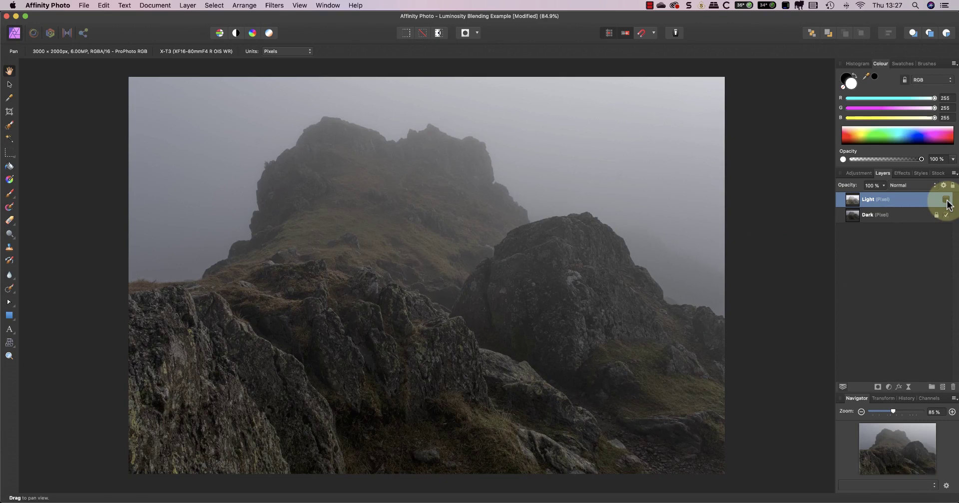
pyautogui.click(947, 201)
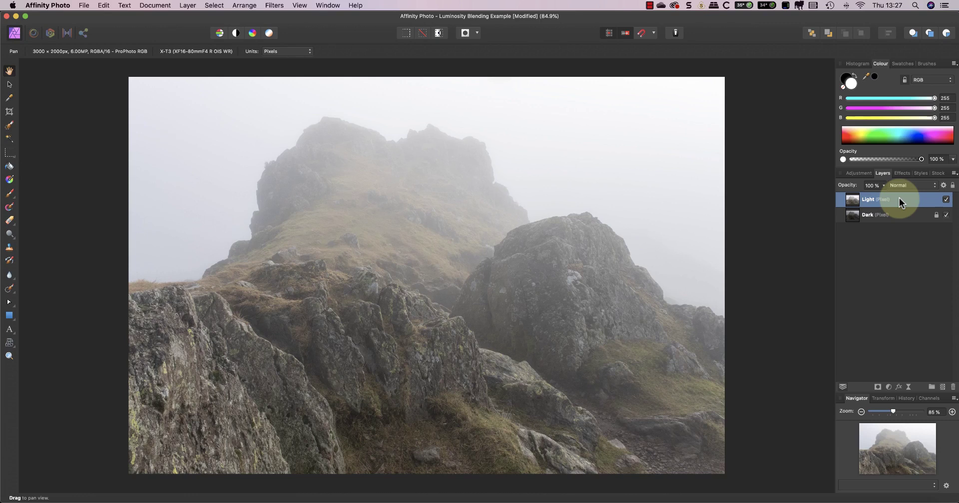
pyautogui.click(943, 185)
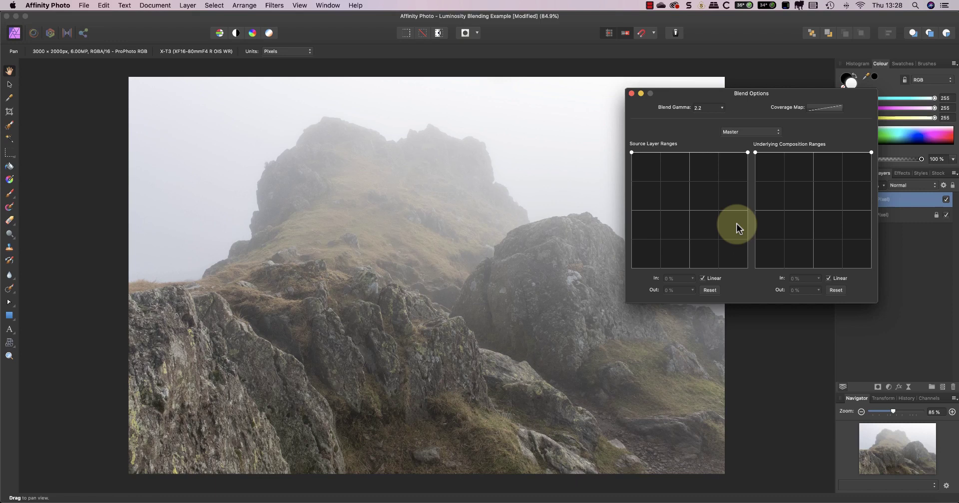
pyautogui.moveTo(747, 153); pyautogui.dragTo(750, 271)
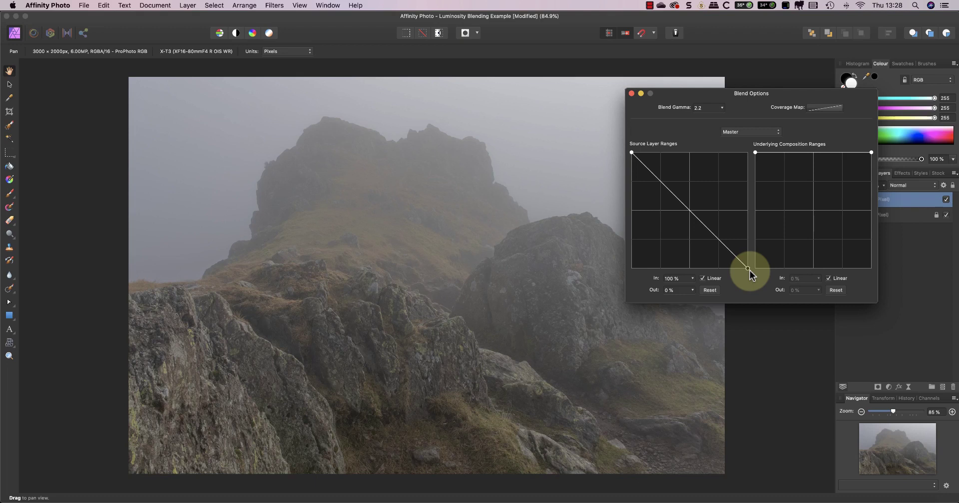
# - Reset Source Layer Ranges to 100% and drop the Underlying range's highlight end to 0%
pyautogui.click(710, 290)
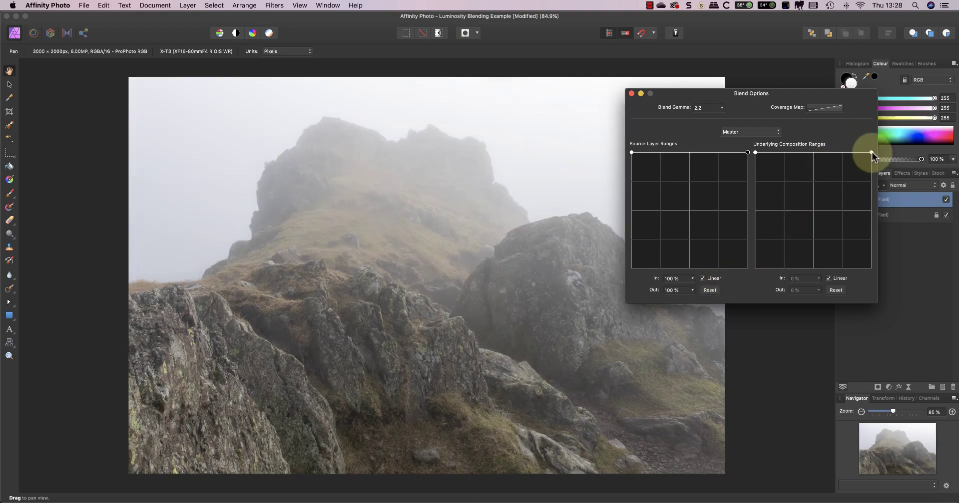
pyautogui.moveTo(872, 152); pyautogui.dragTo(872, 277)
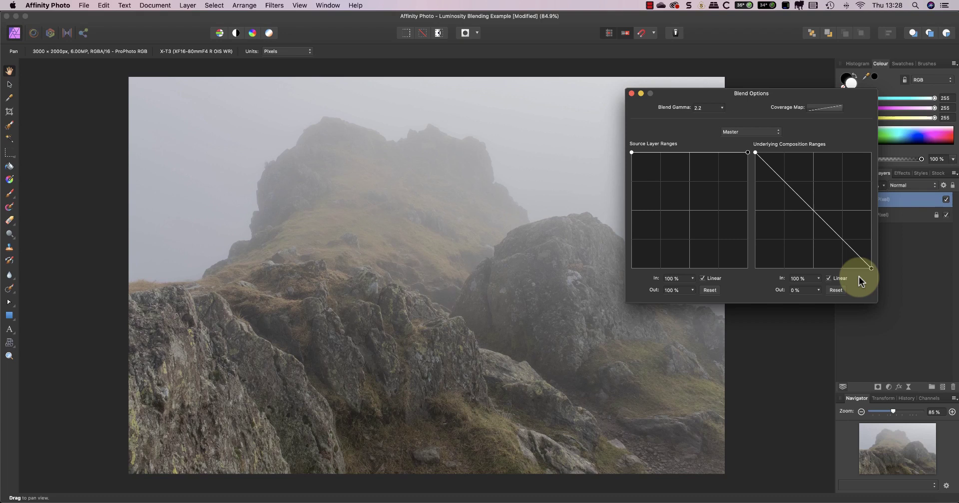
# - Reset both ranges and ramp the Underlying range from 0% in shadows to full in highlights
pyautogui.click(838, 290)
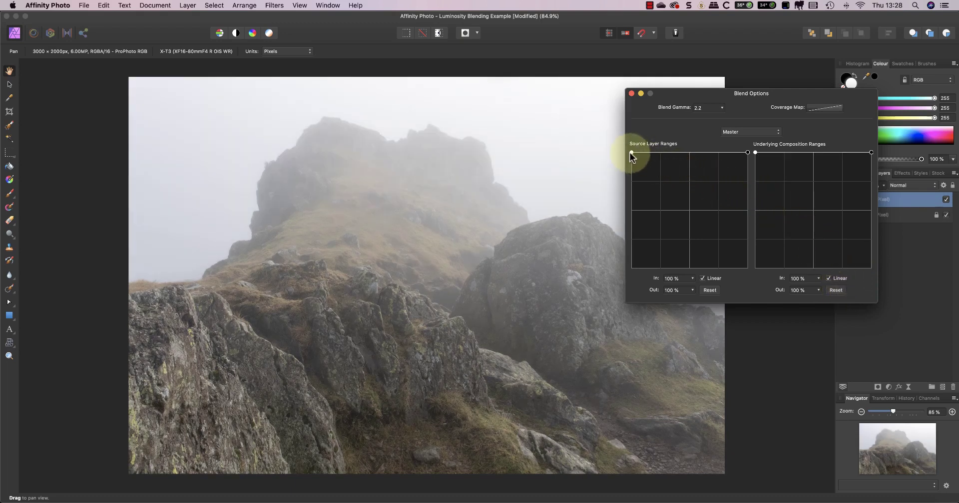
pyautogui.moveTo(630, 152); pyautogui.dragTo(621, 274)
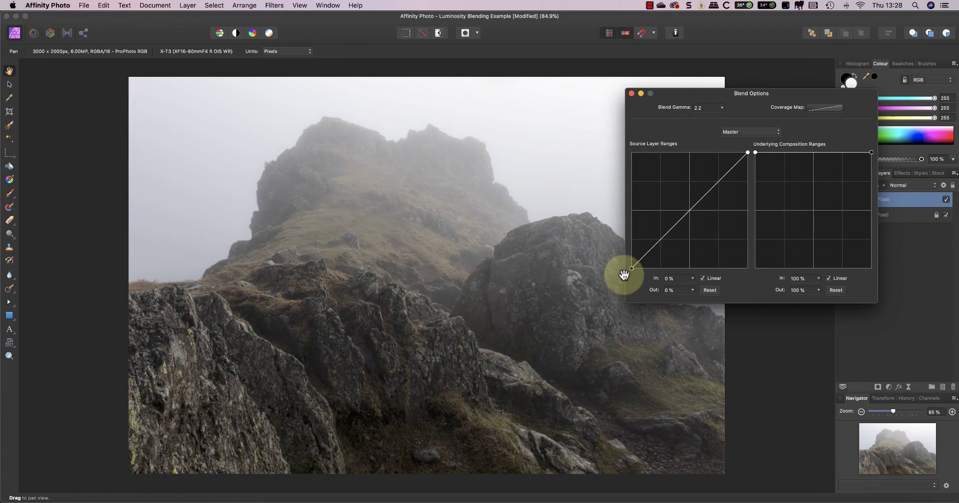
pyautogui.click(714, 290)
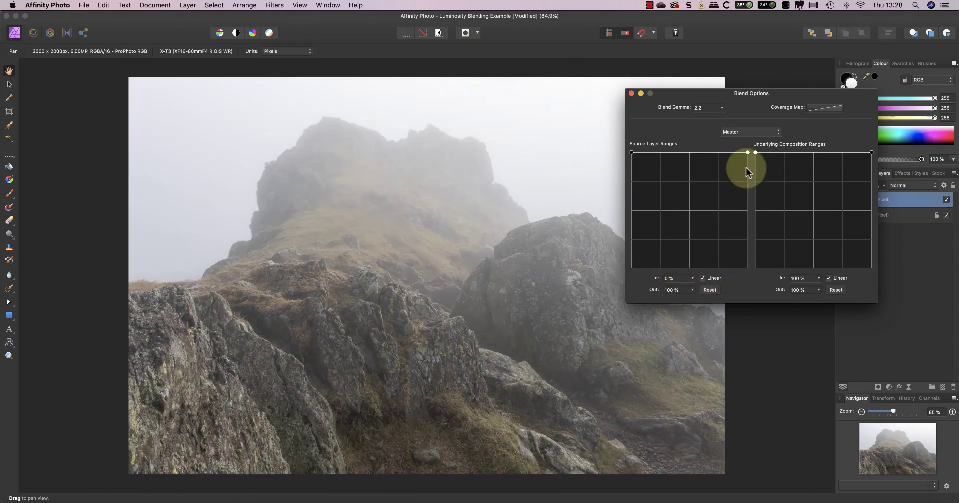
pyautogui.moveTo(753, 150); pyautogui.dragTo(740, 275)
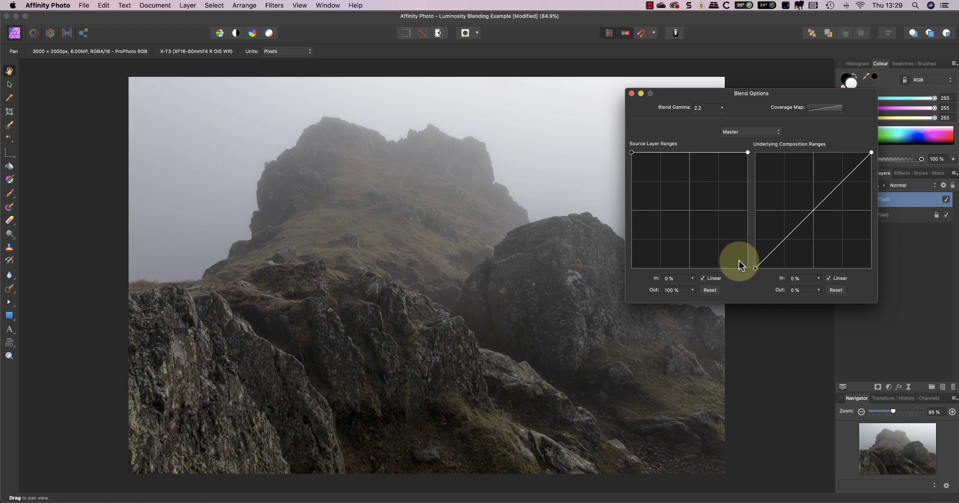
# - Set the source range to 31%–79% and the underlying range to 83% down to 28%
pyautogui.click(836, 290)
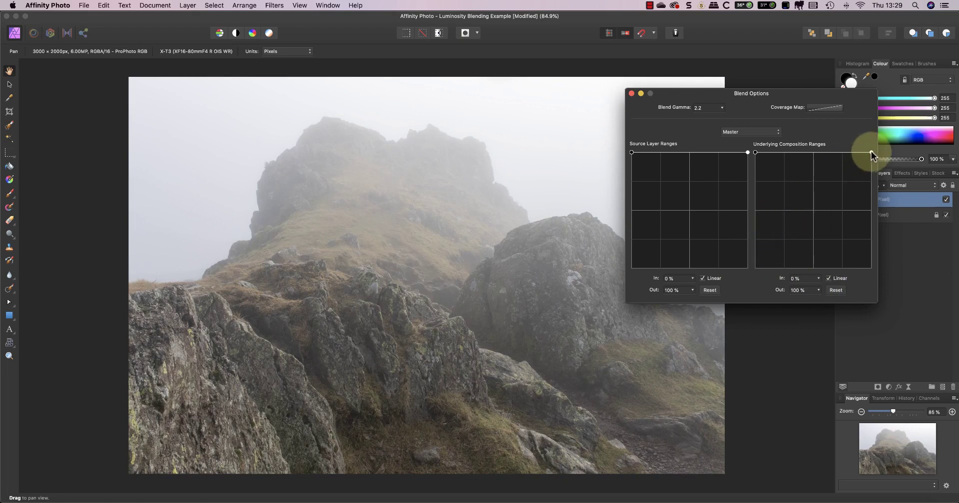
pyautogui.moveTo(871, 151); pyautogui.dragTo(870, 235)
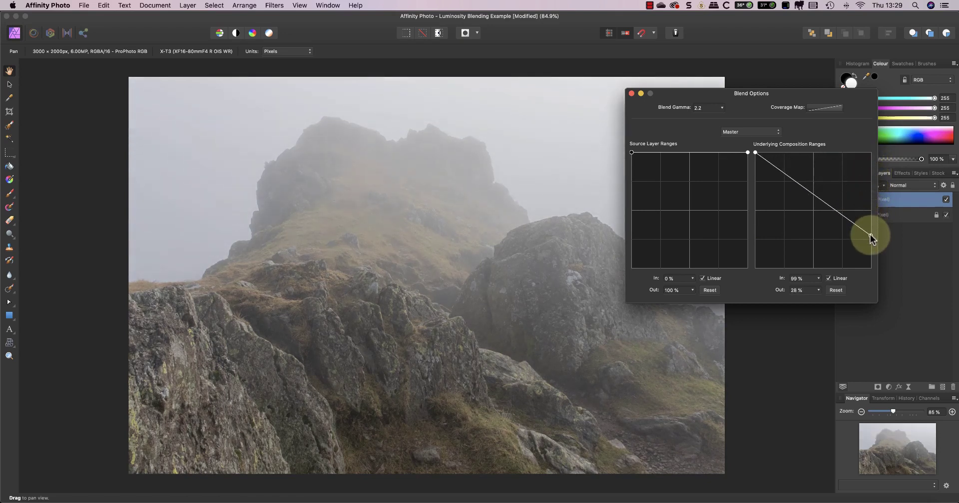
pyautogui.moveTo(631, 152); pyautogui.dragTo(626, 232)
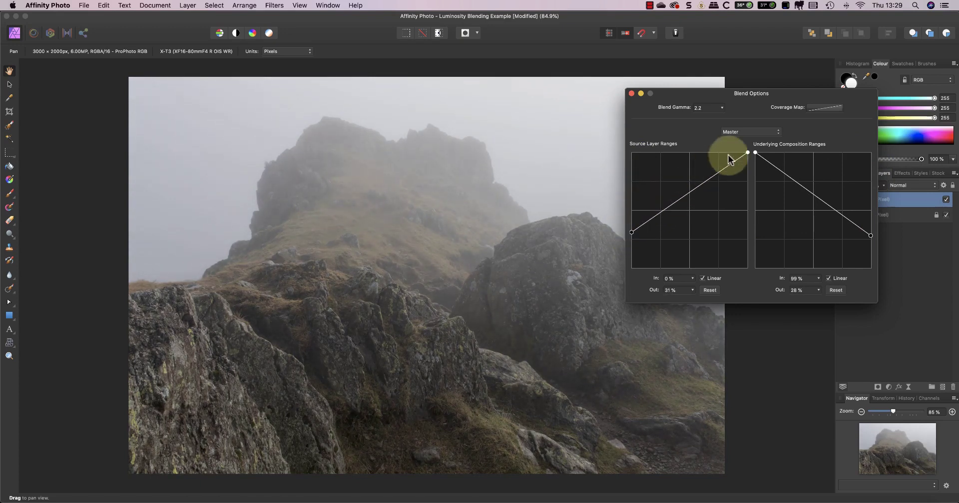
pyautogui.moveTo(747, 152); pyautogui.dragTo(753, 196)
pyautogui.click(755, 152)
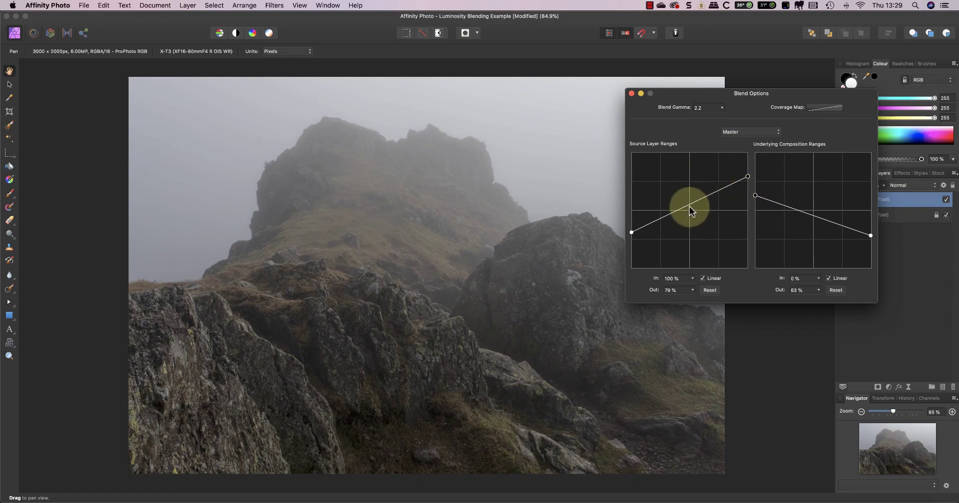
# - Add midtone points to both range curves and raise the underlying curve's shadow and highlight ends
pyautogui.moveTo(690, 204)
pyautogui.mouseDown()
pyautogui.moveTo(691, 179)
pyautogui.moveTo(691, 215)
pyautogui.moveTo(688, 191)
pyautogui.moveTo(675, 196)
pyautogui.moveTo(692, 192)
pyautogui.moveTo(680, 195)
pyautogui.mouseUp()
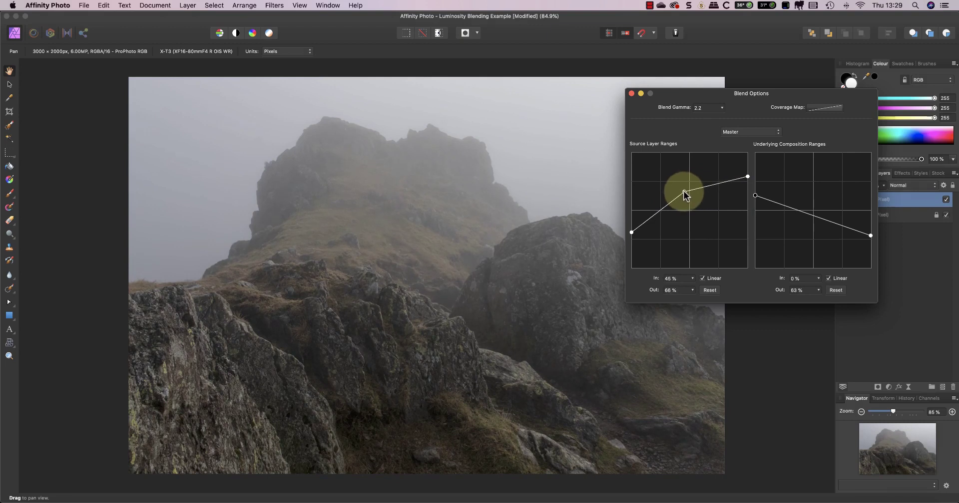
pyautogui.moveTo(813, 215)
pyautogui.mouseDown()
pyautogui.moveTo(815, 184)
pyautogui.moveTo(809, 231)
pyautogui.moveTo(815, 197)
pyautogui.moveTo(813, 220)
pyautogui.mouseUp()
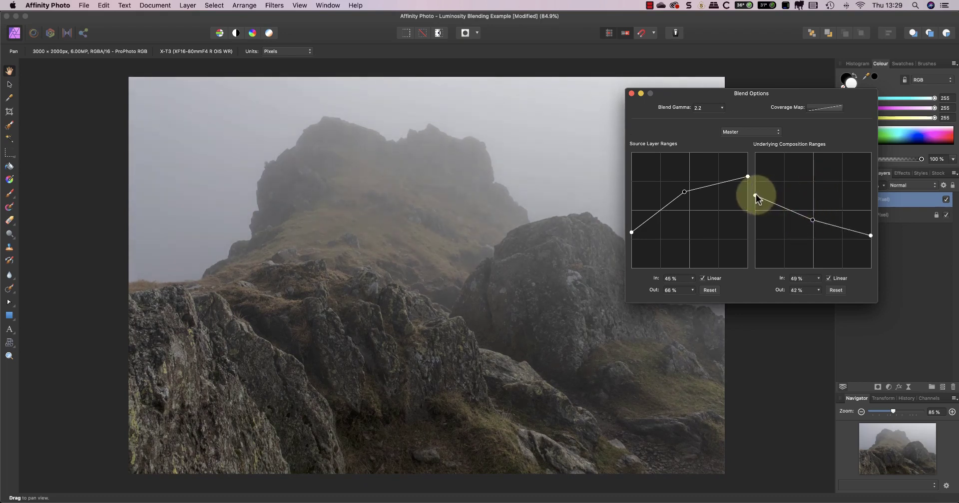
pyautogui.moveTo(755, 196); pyautogui.dragTo(755, 186)
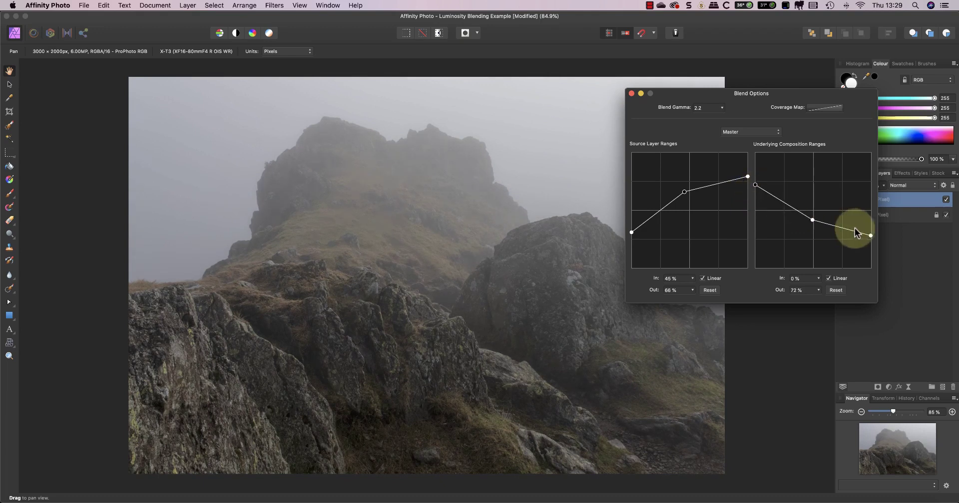
pyautogui.moveTo(870, 235); pyautogui.dragTo(871, 229)
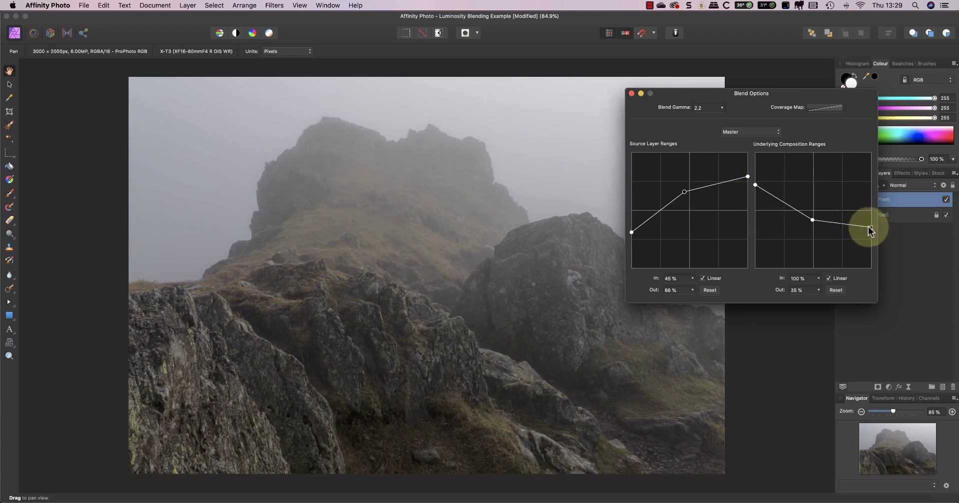
# - Tweak the source highlights, set the source dark end to In 1%/Out 38%, and untick Linear on both graphs
pyautogui.moveTo(746, 176); pyautogui.dragTo(745, 168)
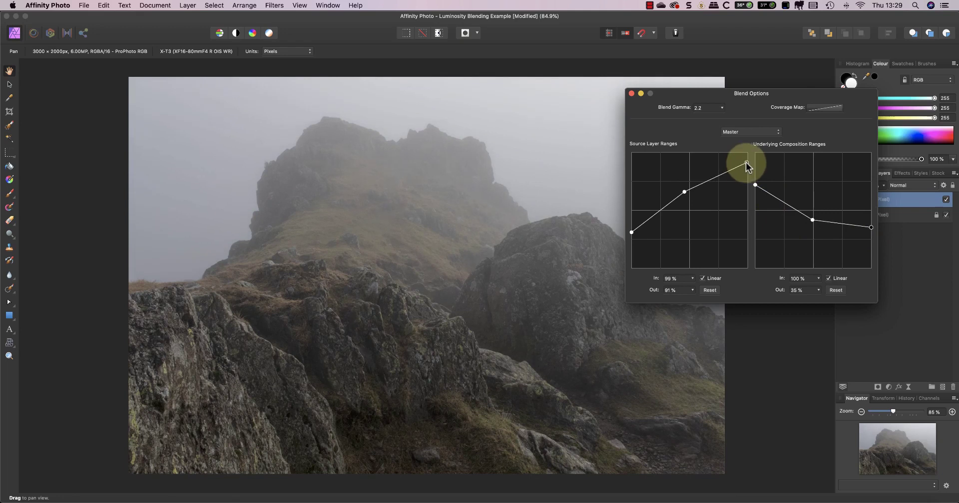
pyautogui.moveTo(747, 165); pyautogui.dragTo(748, 181)
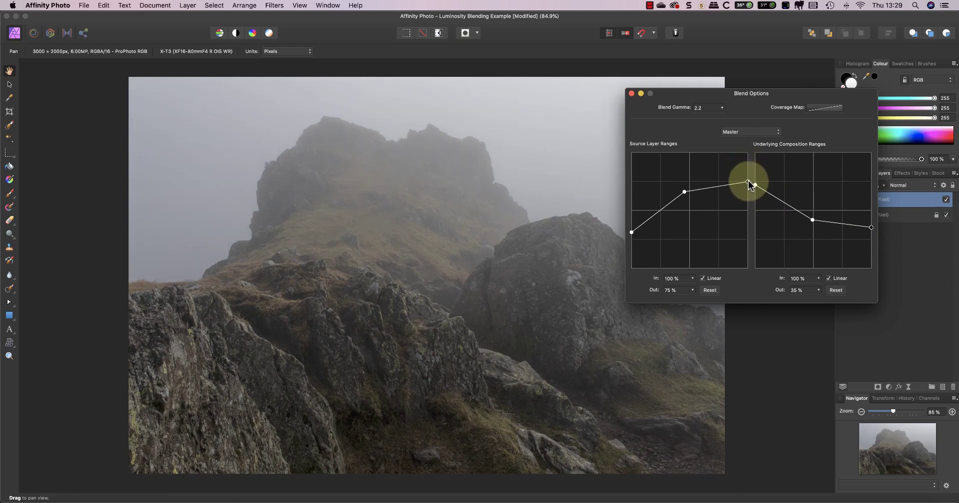
pyautogui.moveTo(631, 231)
pyautogui.mouseDown()
pyautogui.moveTo(632, 213)
pyautogui.moveTo(632, 224)
pyautogui.mouseUp()
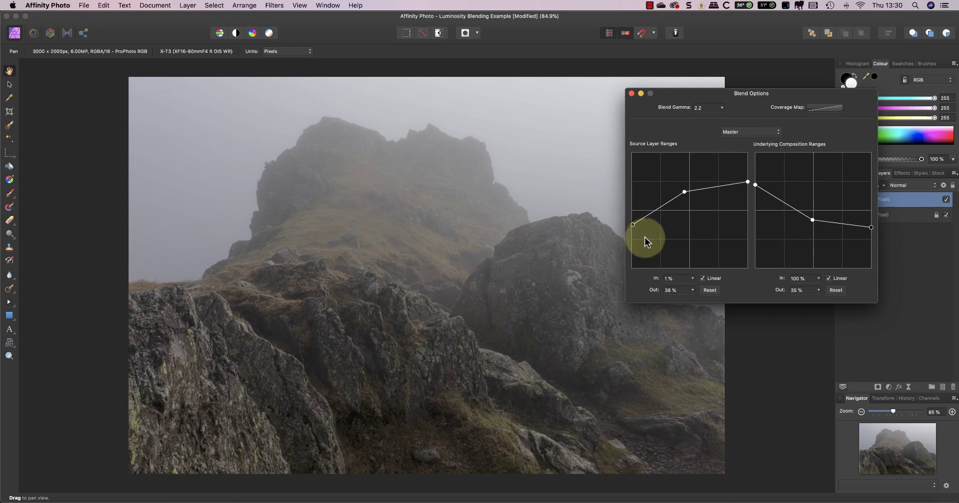
pyautogui.click(703, 278)
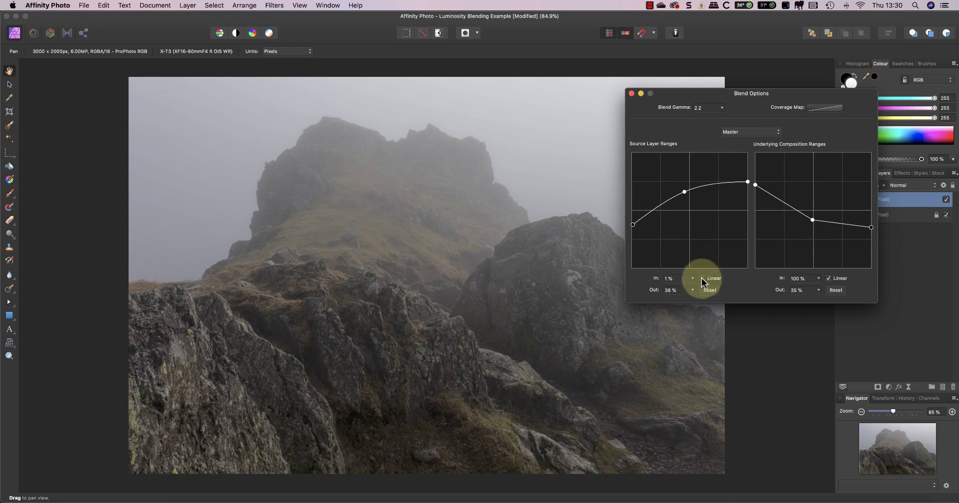
pyautogui.click(828, 279)
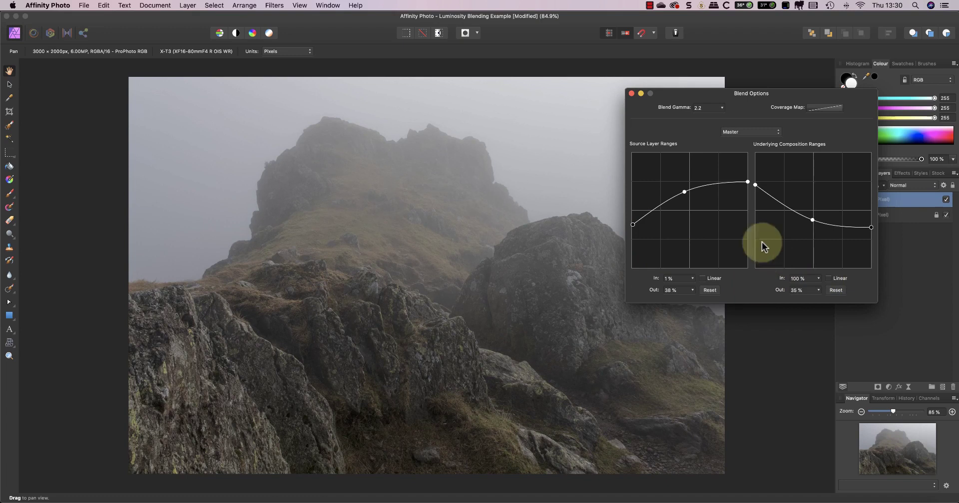
# - Close Blend Options, add a mask to the Light layer and select it
pyautogui.click(631, 93)
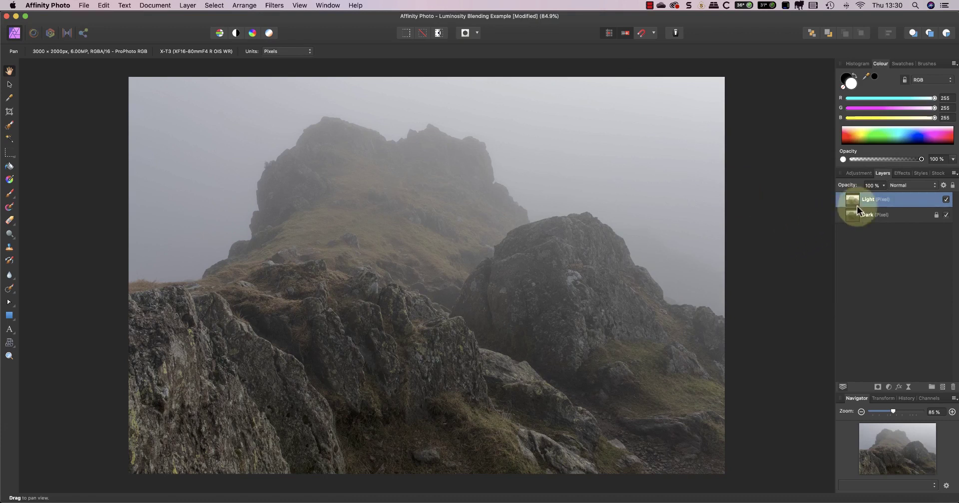
pyautogui.doubleClick(879, 200)
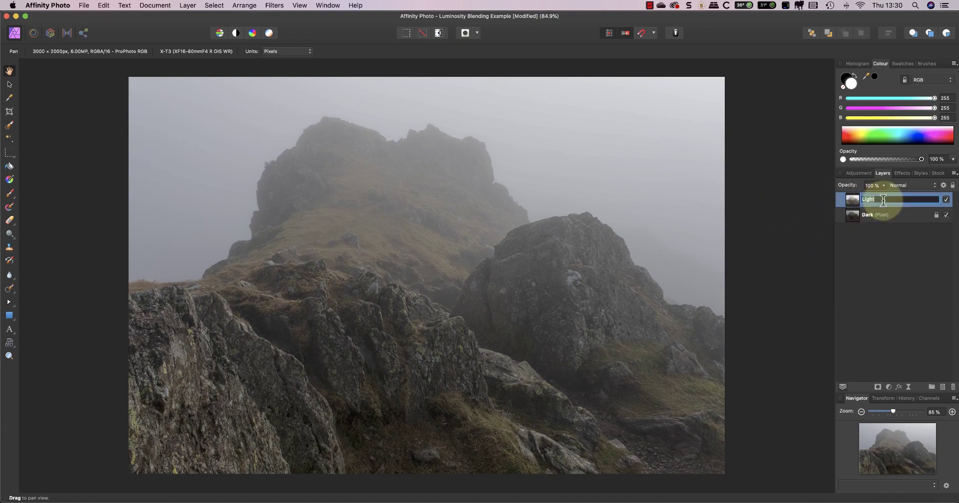
pyautogui.click(878, 386)
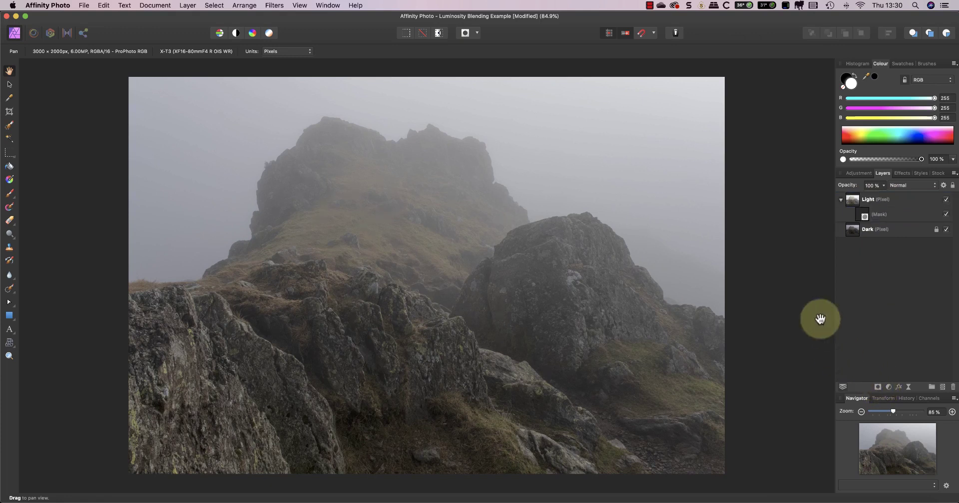
pyautogui.click(863, 215)
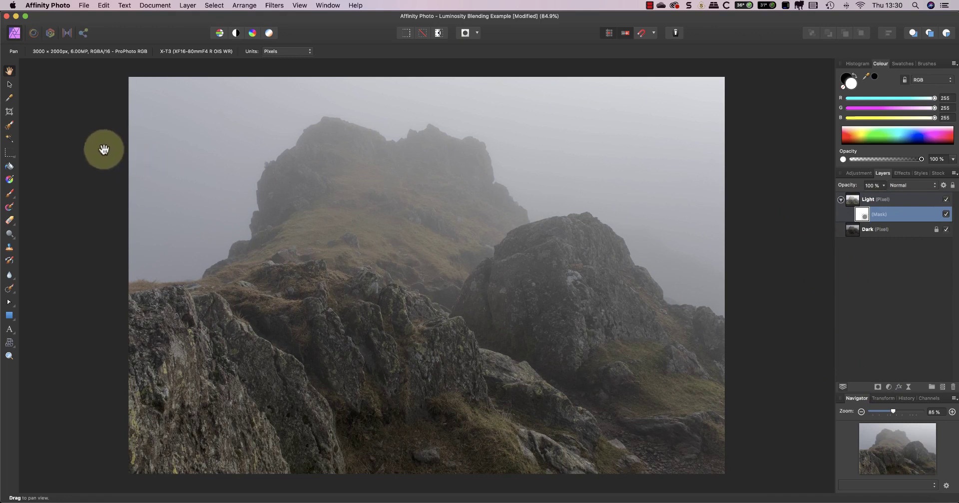
# - Set up a black Paint Brush with 21% opacity, 390 px width and softened hardness
pyautogui.press('x')
pyautogui.click(9, 194)
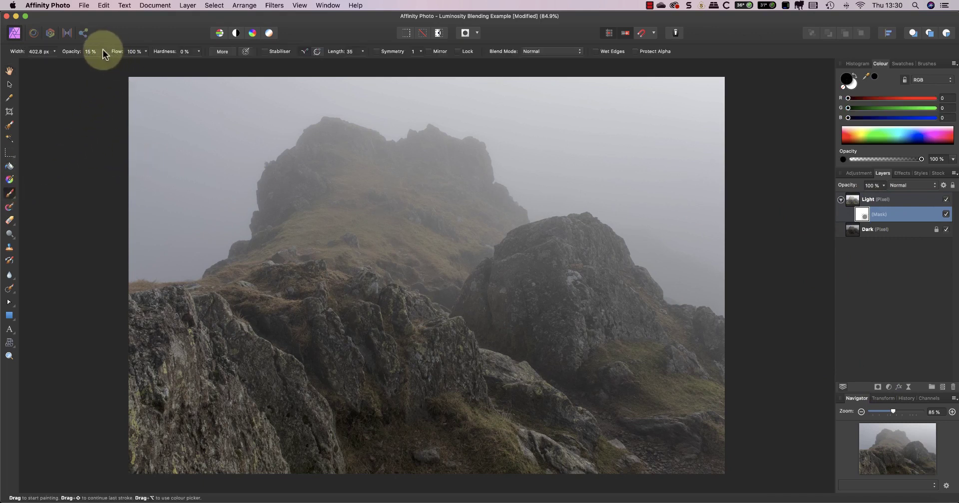
pyautogui.click(103, 52)
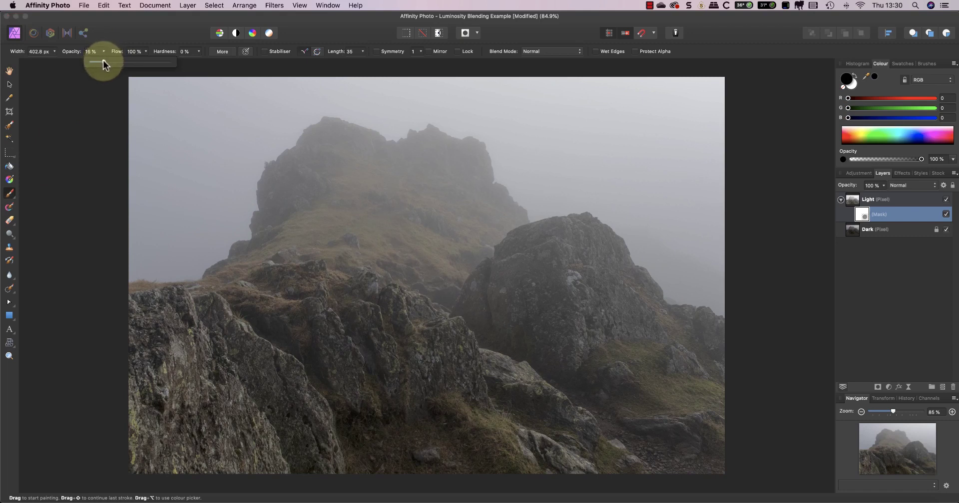
pyautogui.moveTo(103, 64); pyautogui.dragTo(108, 63)
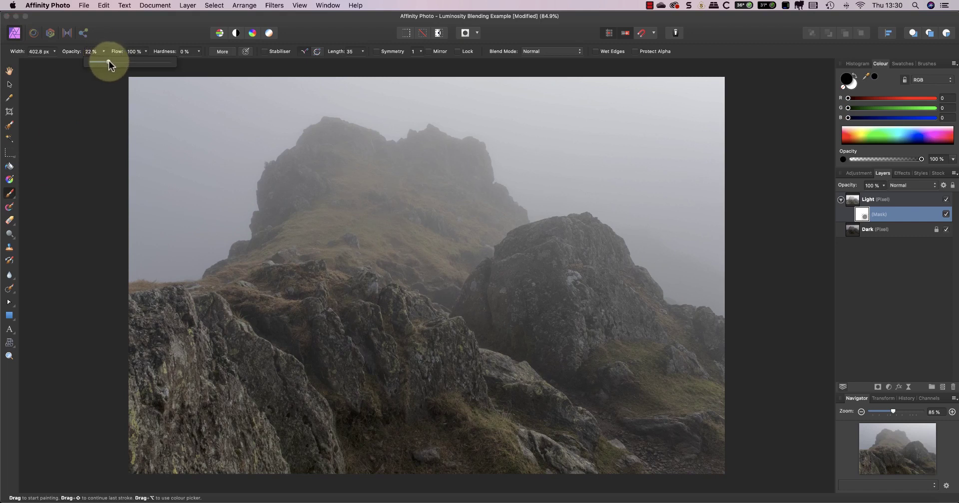
pyautogui.click(55, 52)
pyautogui.click(66, 62)
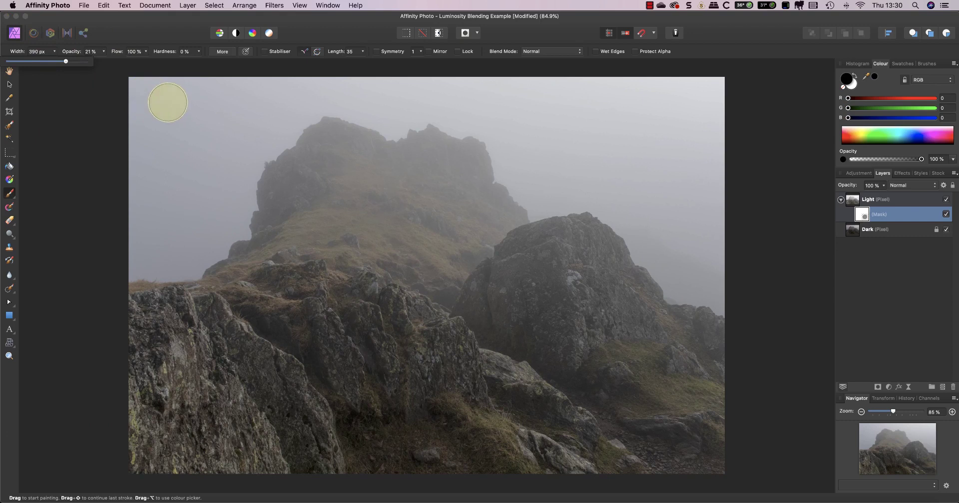
pyautogui.click(199, 51)
pyautogui.moveTo(197, 62); pyautogui.dragTo(194, 61)
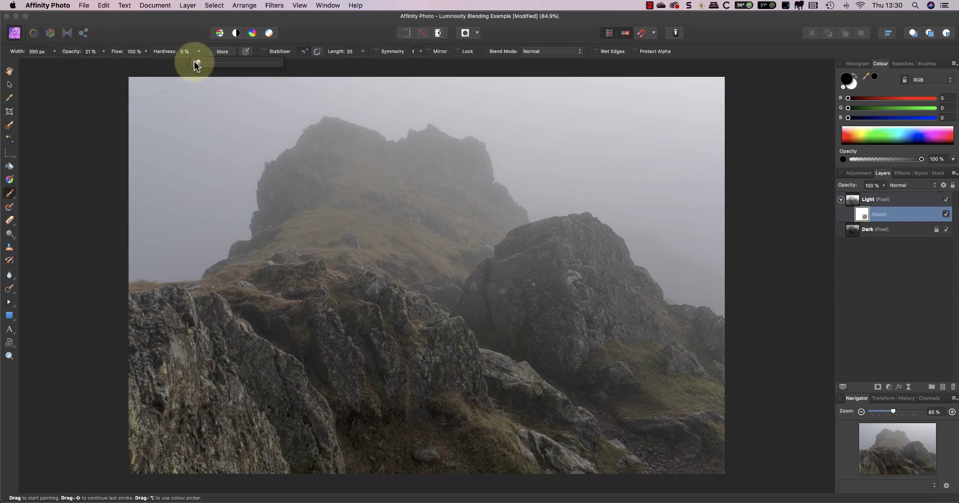
# - Paint black on the mask over the lower-right rocks and across the ridge to the peak
pyautogui.click(184, 33)
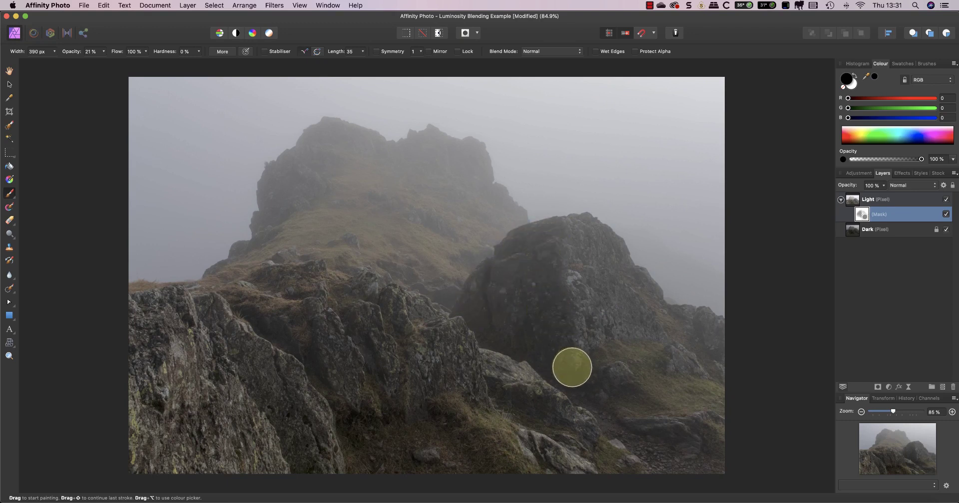
pyautogui.moveTo(574, 372)
pyautogui.mouseDown()
pyautogui.moveTo(610, 415)
pyautogui.moveTo(715, 448)
pyautogui.moveTo(601, 383)
pyautogui.moveTo(690, 435)
pyautogui.moveTo(615, 384)
pyautogui.moveTo(723, 438)
pyautogui.moveTo(731, 452)
pyautogui.moveTo(617, 448)
pyautogui.moveTo(512, 412)
pyautogui.moveTo(607, 464)
pyautogui.moveTo(529, 392)
pyautogui.moveTo(509, 429)
pyautogui.moveTo(537, 422)
pyautogui.moveTo(432, 459)
pyautogui.moveTo(381, 435)
pyautogui.moveTo(448, 464)
pyautogui.moveTo(378, 456)
pyautogui.moveTo(449, 422)
pyautogui.moveTo(372, 441)
pyautogui.moveTo(421, 465)
pyautogui.moveTo(429, 439)
pyautogui.moveTo(376, 446)
pyautogui.moveTo(394, 434)
pyautogui.moveTo(391, 447)
pyautogui.moveTo(441, 452)
pyautogui.moveTo(372, 434)
pyautogui.moveTo(349, 418)
pyautogui.moveTo(296, 337)
pyautogui.moveTo(233, 303)
pyautogui.moveTo(236, 296)
pyautogui.moveTo(268, 298)
pyautogui.moveTo(279, 280)
pyautogui.moveTo(331, 277)
pyautogui.moveTo(567, 324)
pyautogui.moveTo(484, 298)
pyautogui.moveTo(268, 267)
pyautogui.moveTo(285, 215)
pyautogui.moveTo(344, 145)
pyautogui.moveTo(439, 158)
pyautogui.moveTo(492, 212)
pyautogui.moveTo(417, 207)
pyautogui.moveTo(296, 174)
pyautogui.mouseUp()
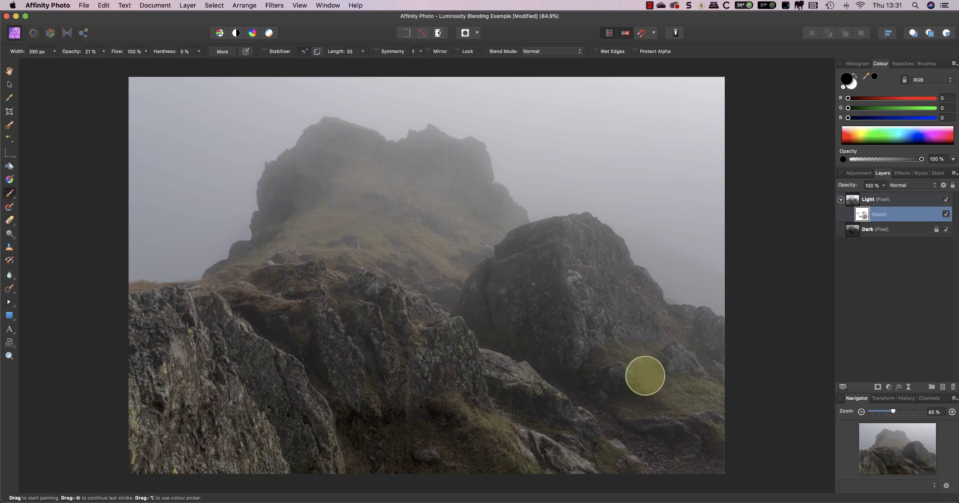
pyautogui.moveTo(295, 229); pyautogui.dragTo(387, 212)
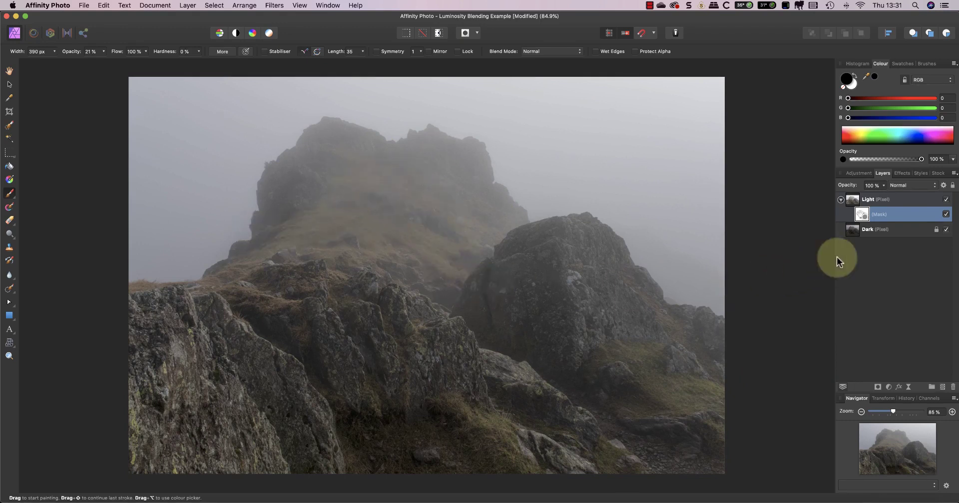
pyautogui.keyDown('alt'); pyautogui.click(863, 216); pyautogui.keyUp('alt')
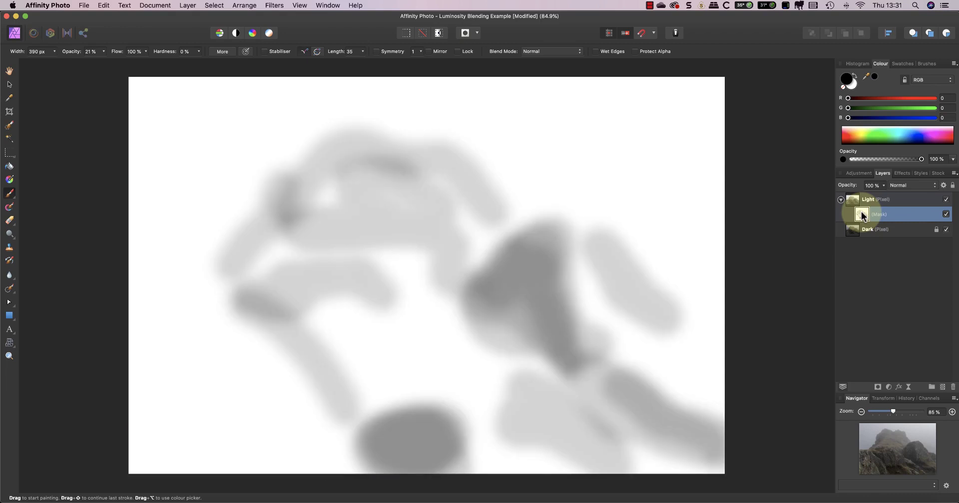
pyautogui.click(853, 200)
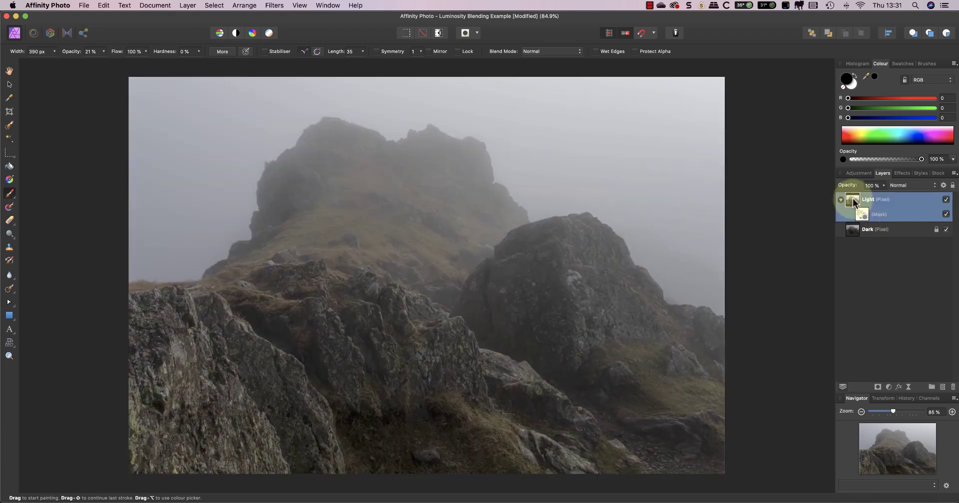
pyautogui.click(946, 215)
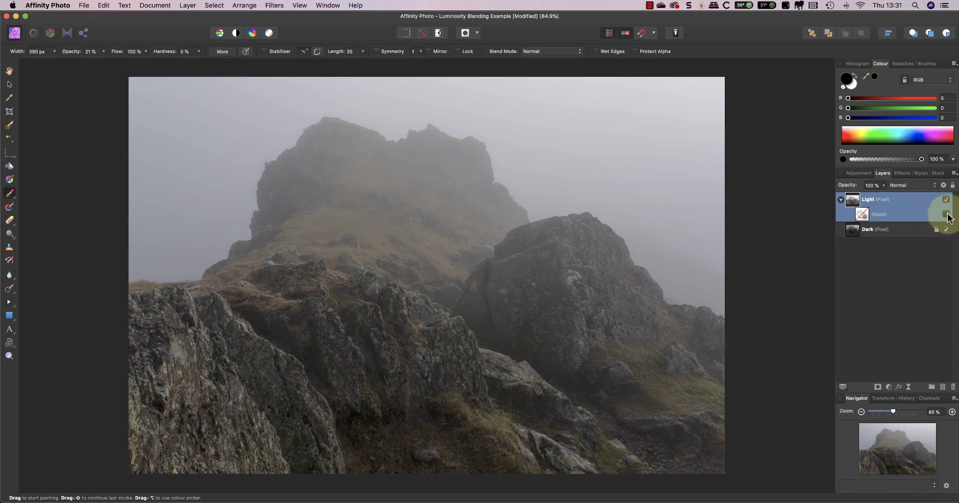
pyautogui.click(946, 214)
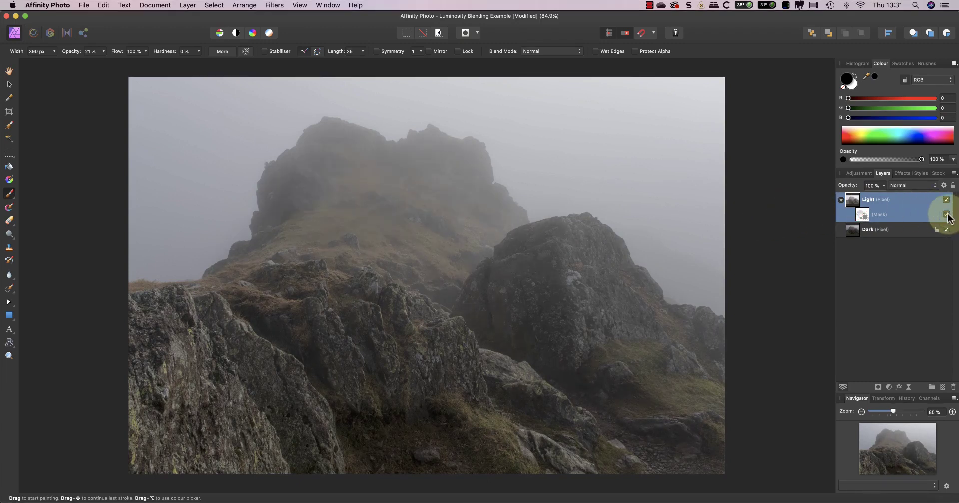